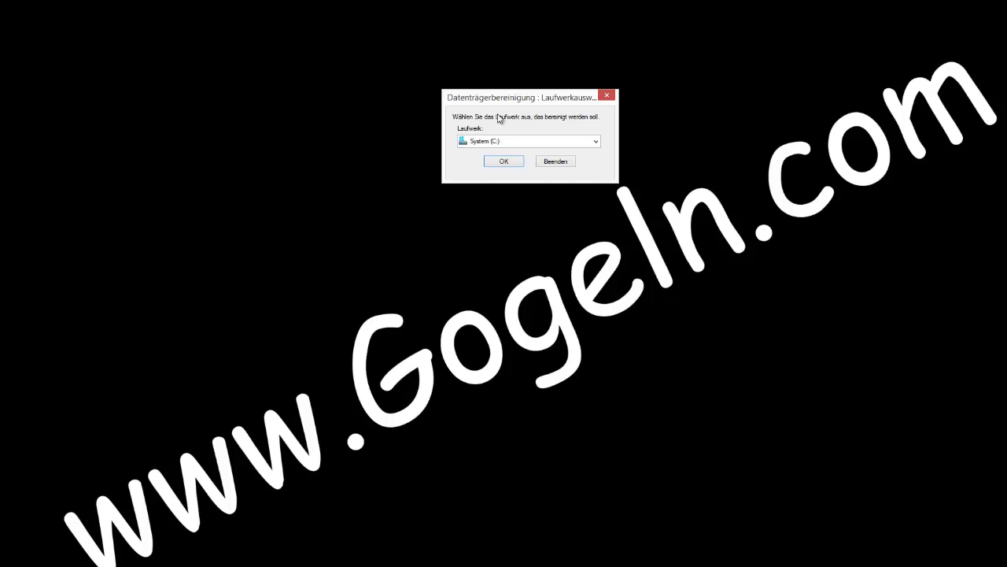
Step: Scan the System (C:) drive with Disk Cleanup, review the deletable file categories, and close it without cleaning
{"action": "left_click", "coordinate": [518, 163]}
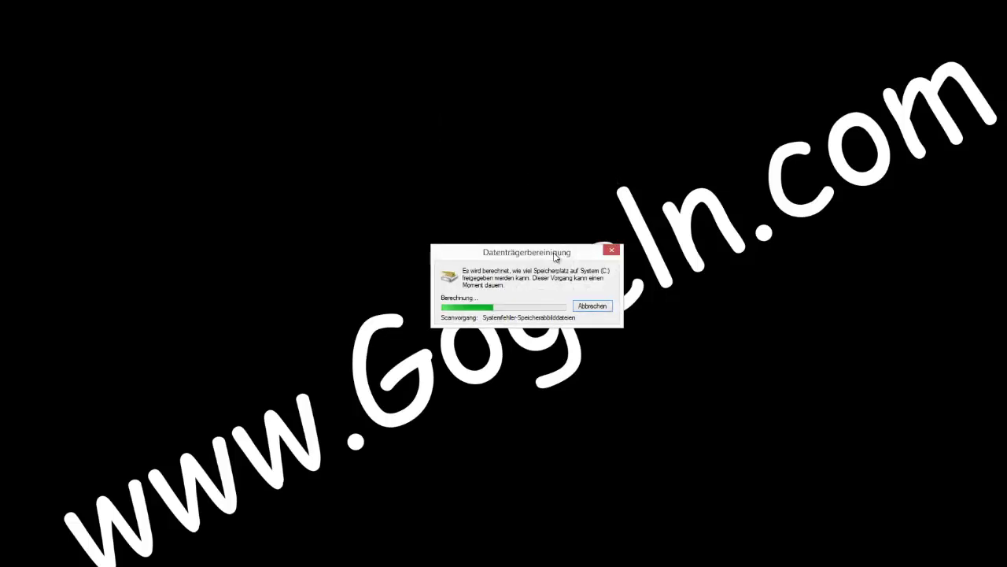
{"action": "left_click_drag", "start_coordinate": [560, 244], "coordinate": [515, 143]}
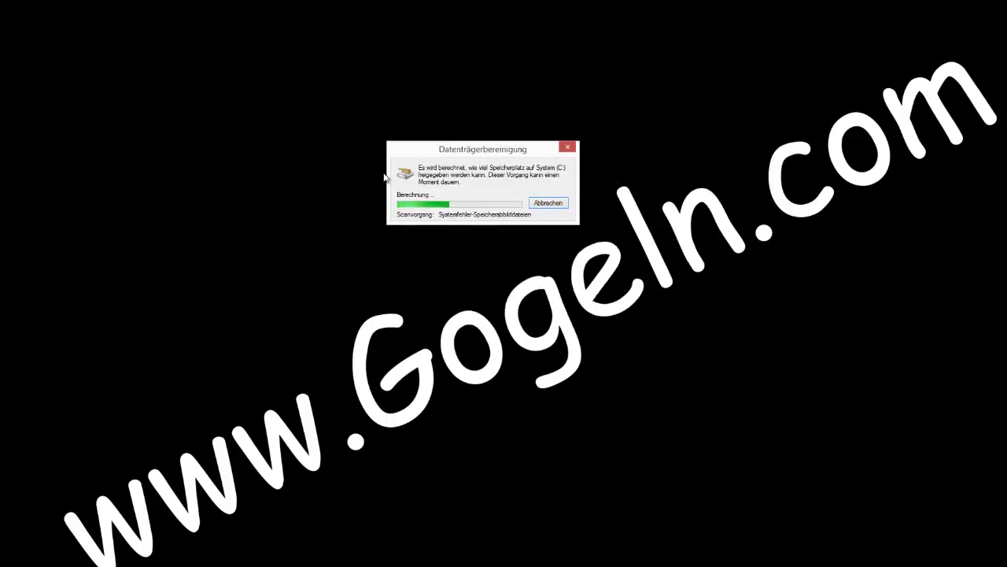
{"action": "left_click_drag", "start_coordinate": [149, 29], "coordinate": [410, 60]}
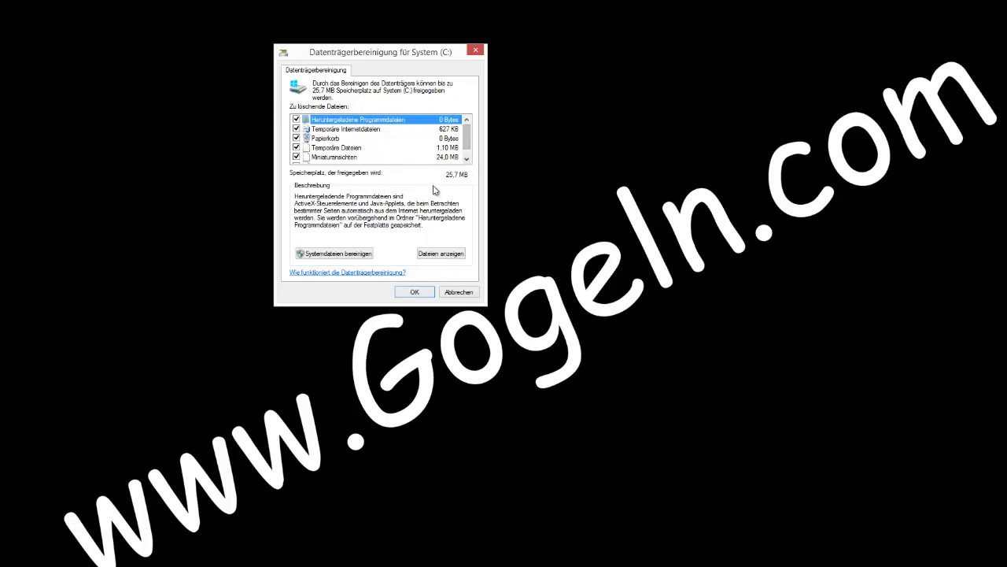
{"action": "scroll", "coordinate": [404, 153], "scroll_direction": "down", "scroll_amount": 1}
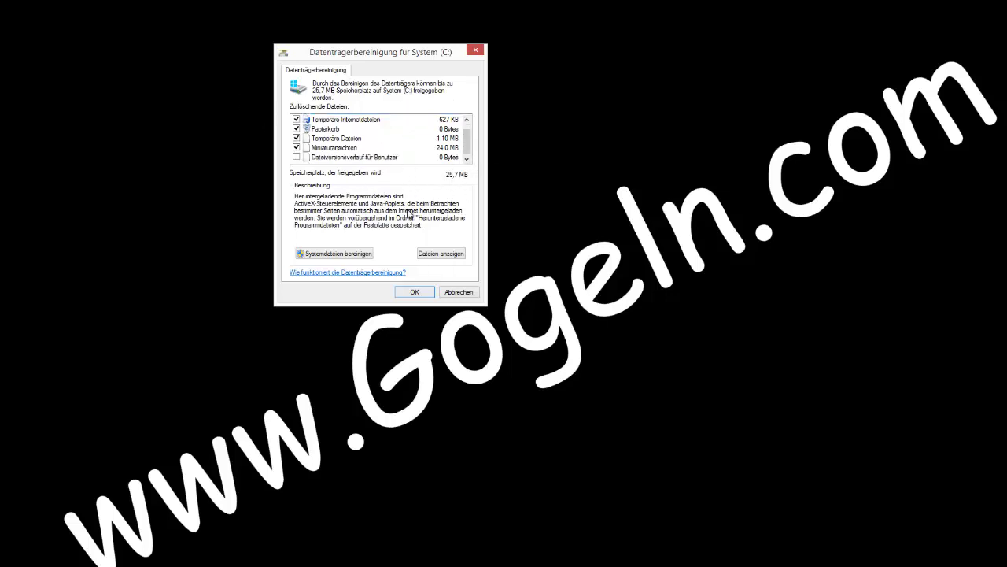
{"action": "scroll", "coordinate": [406, 156], "scroll_direction": "up", "scroll_amount": 1}
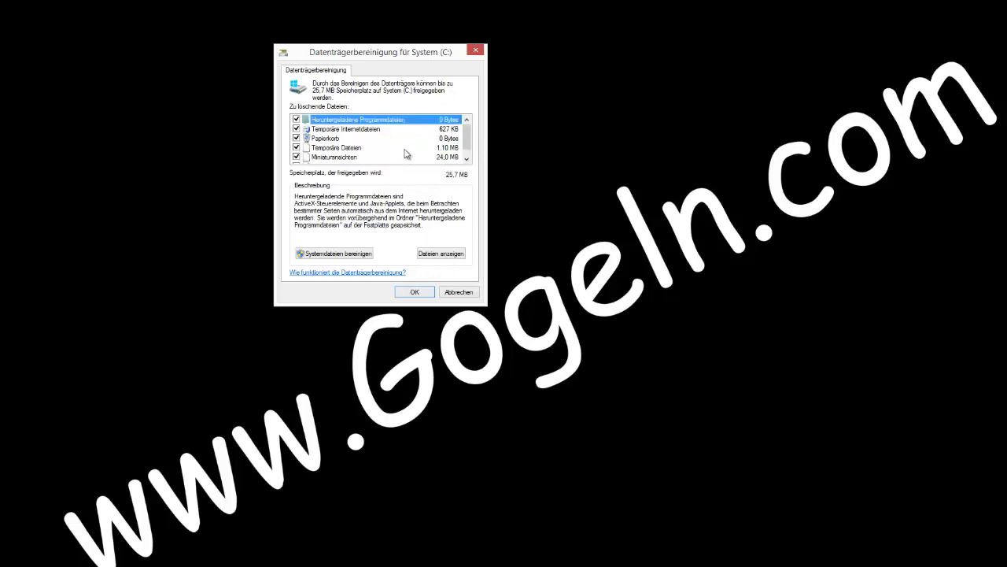
{"action": "left_click", "coordinate": [474, 52]}
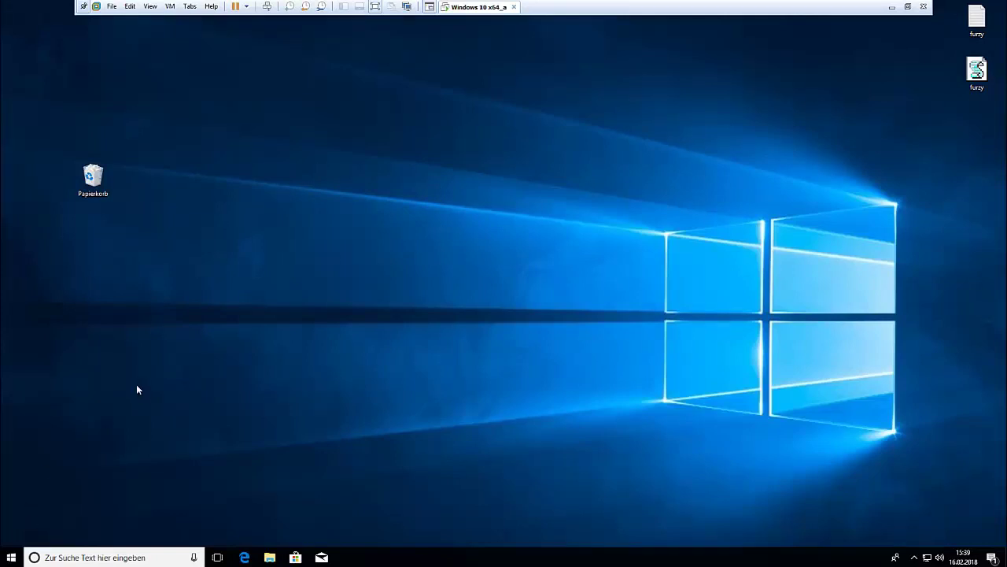
Step: Open the Speicher page in the System category of the Windows settings on the Windows 10 virtual machine
{"action": "right_click", "coordinate": [8, 561]}
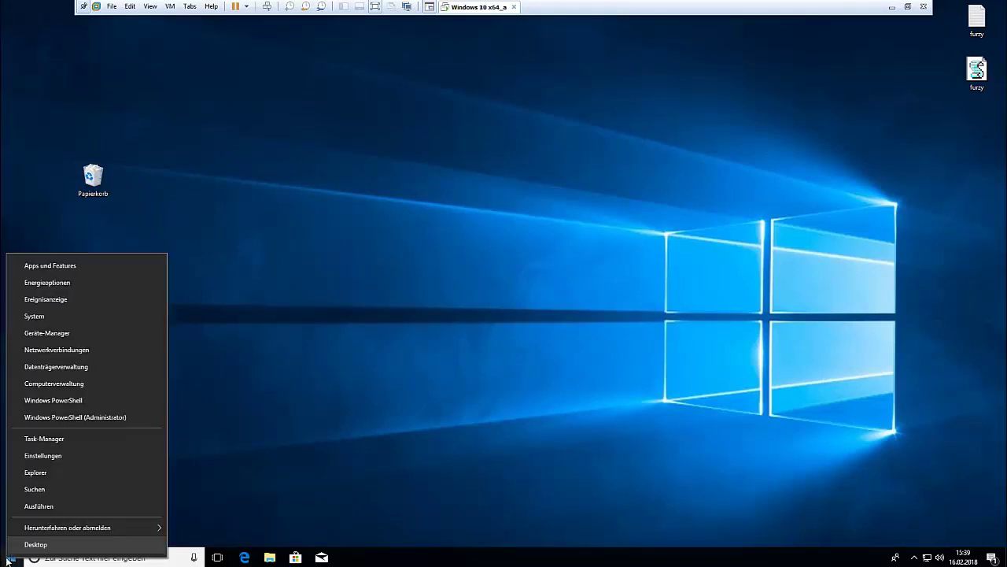
{"action": "left_click", "coordinate": [368, 365]}
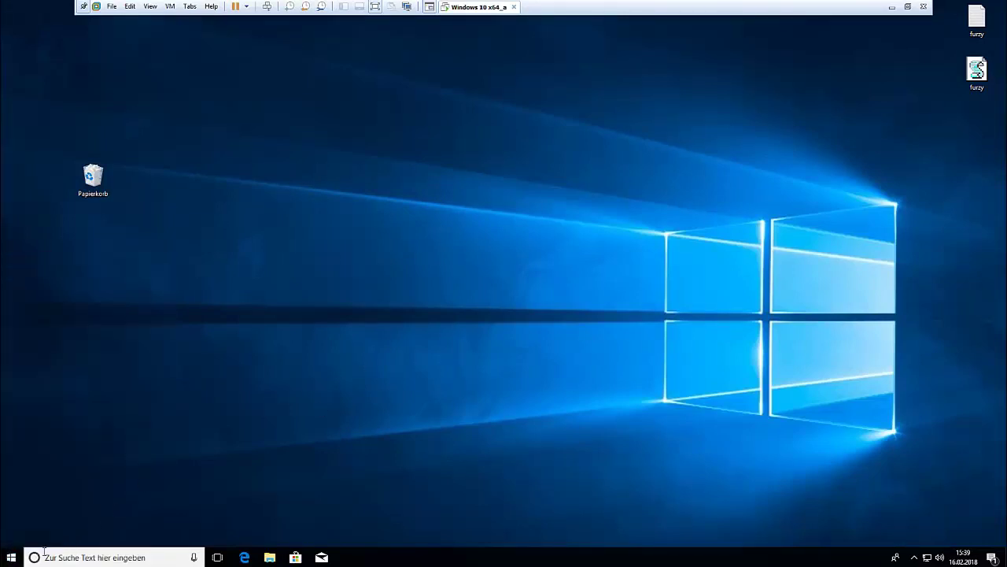
{"action": "left_click", "coordinate": [11, 557]}
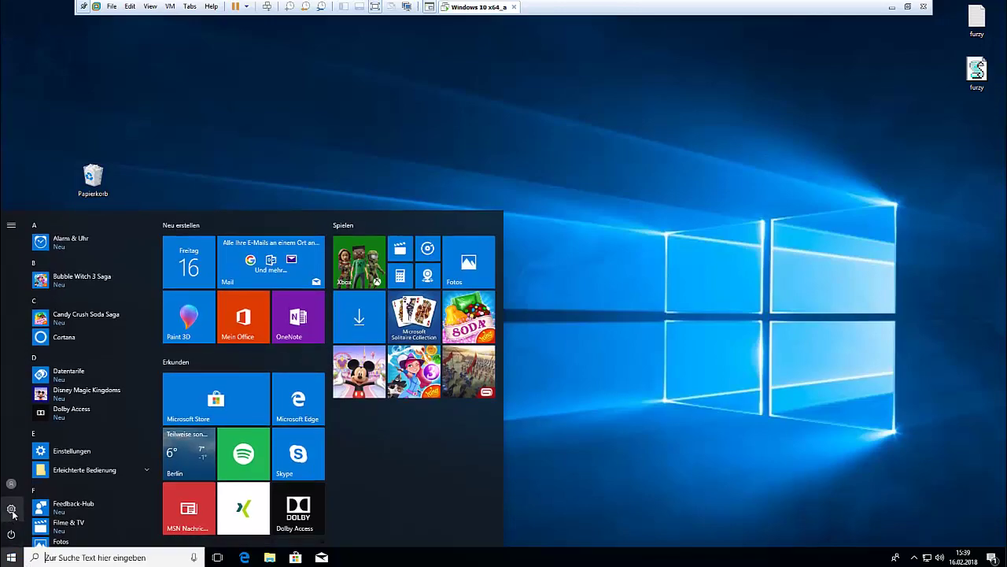
{"action": "left_click", "coordinate": [11, 509]}
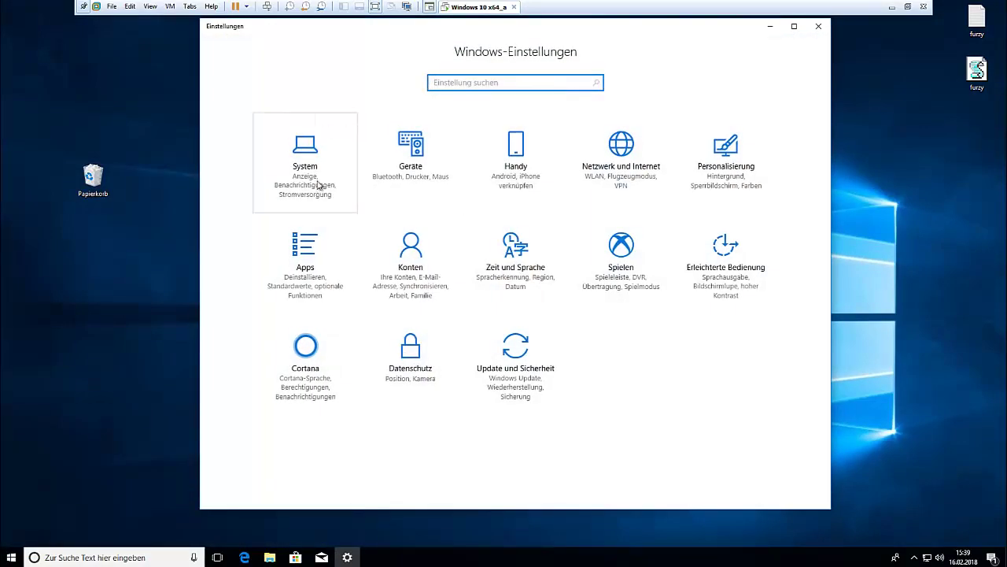
{"action": "left_click", "coordinate": [320, 183]}
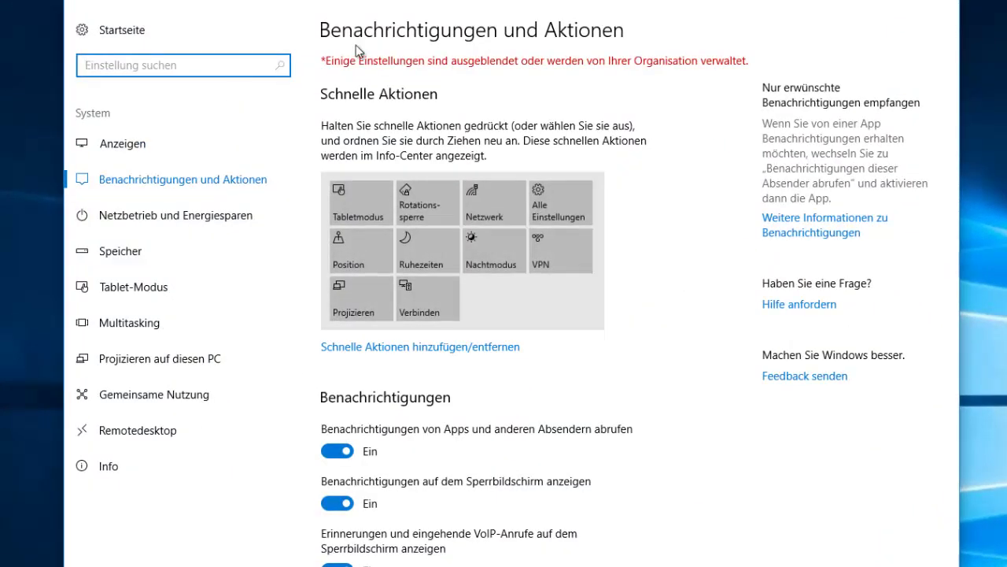
{"action": "left_click", "coordinate": [156, 251]}
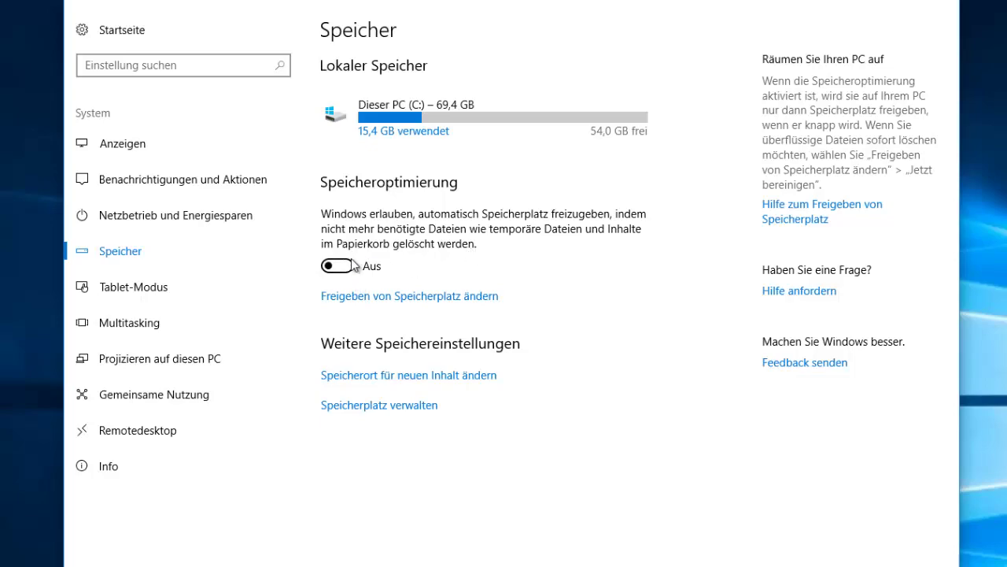
Step: Examine the maximum size setting for drive C: in the Papierkorb properties and cancel without changes
{"action": "right_click", "coordinate": [77, 166]}
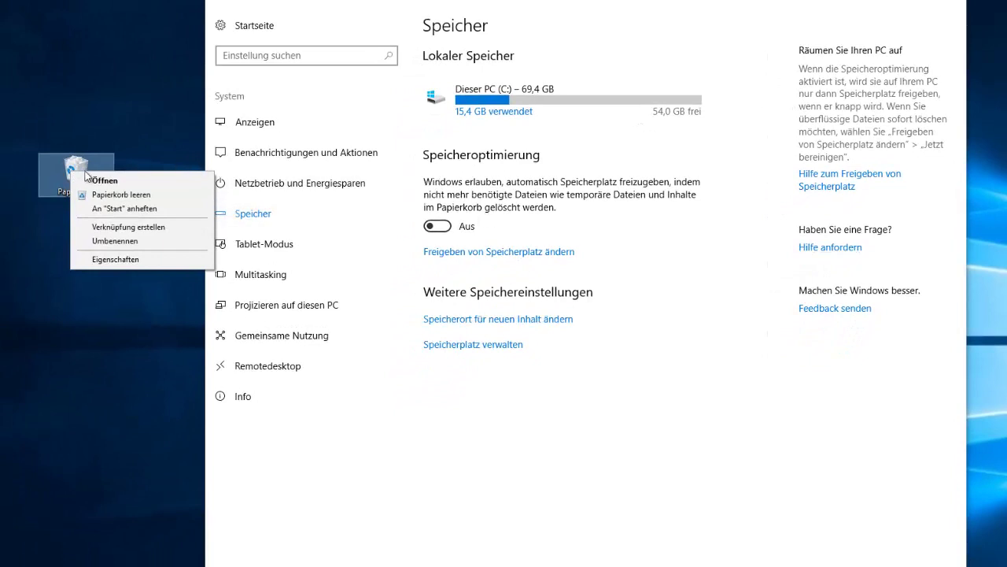
{"action": "left_click", "coordinate": [109, 275]}
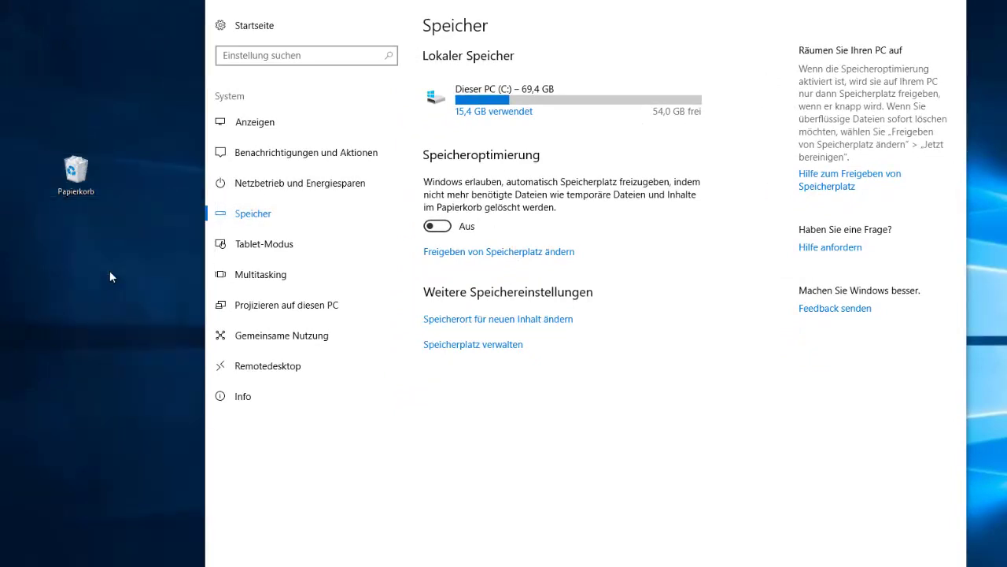
{"action": "left_click", "coordinate": [183, 262]}
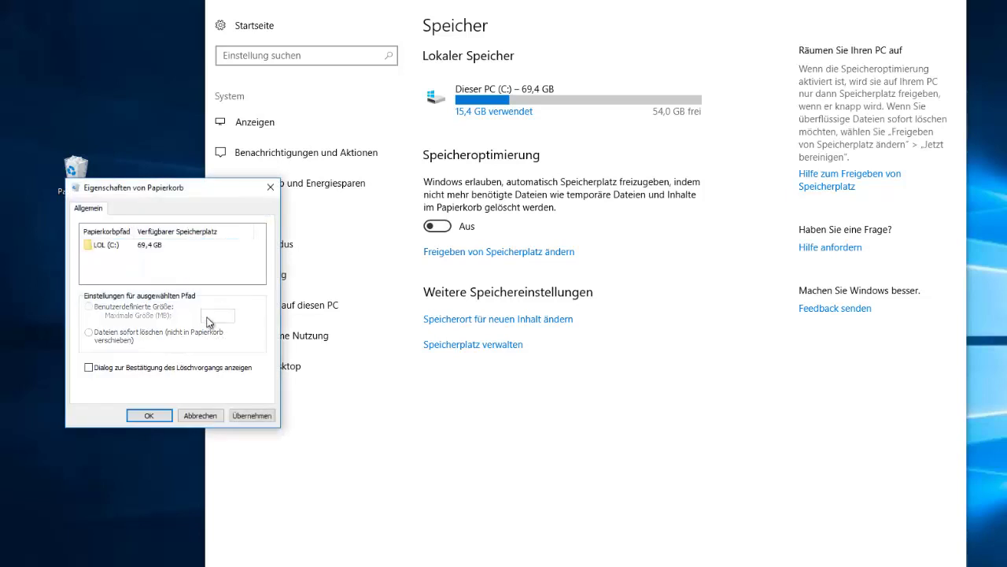
{"action": "left_click", "coordinate": [122, 245]}
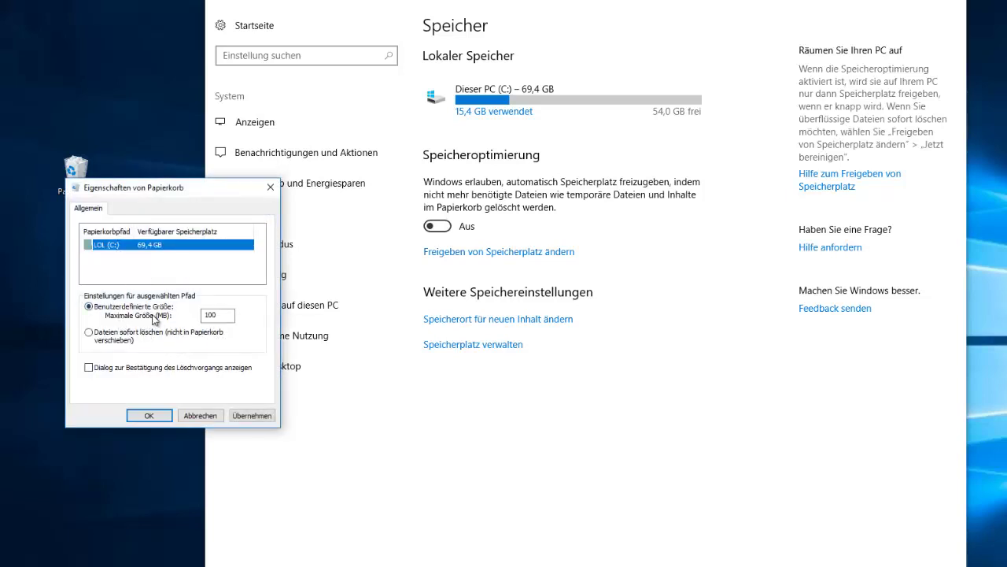
{"action": "left_click_drag", "start_coordinate": [225, 315], "coordinate": [198, 318]}
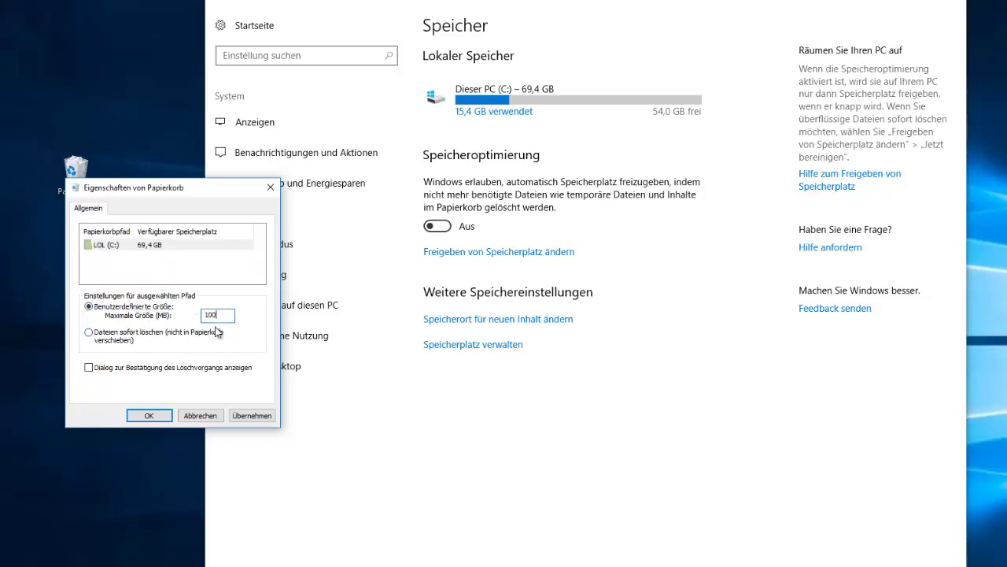
{"action": "left_click_drag", "start_coordinate": [219, 316], "coordinate": [196, 316]}
{"action": "left_click", "coordinate": [202, 416]}
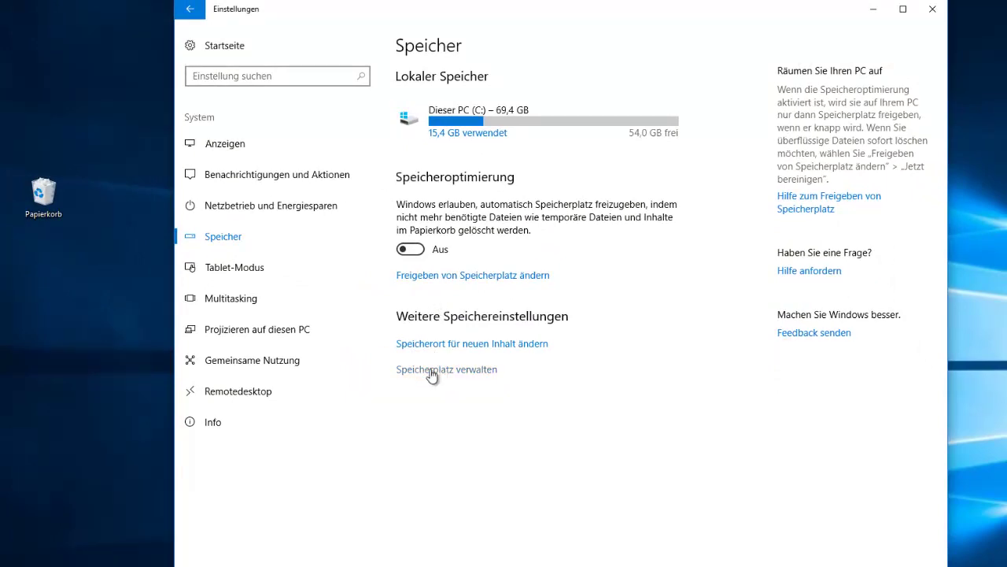
Step: Try to create a new pool and storage space from Speicherplatz verwalten, and close the window
{"action": "left_click", "coordinate": [460, 371]}
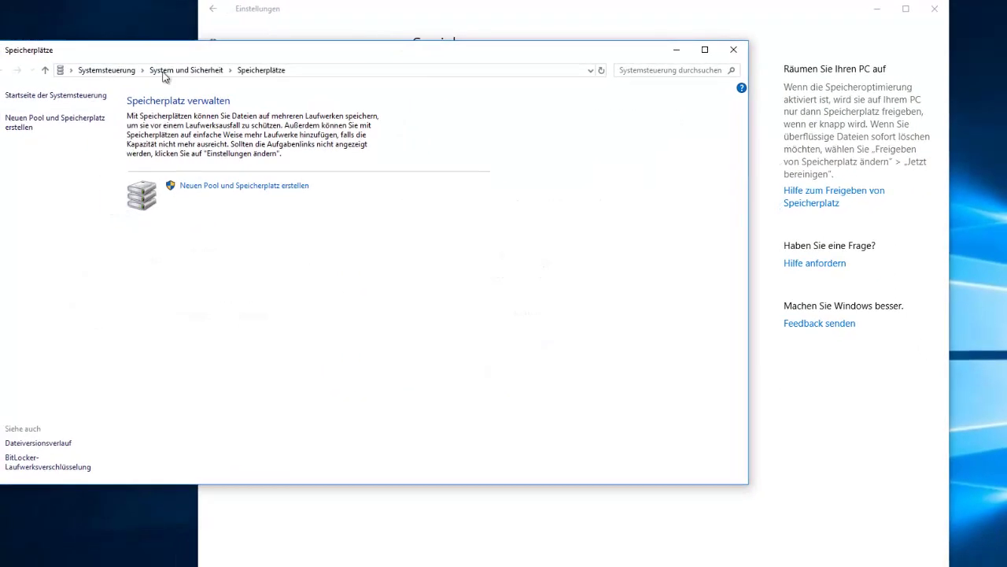
{"action": "left_click", "coordinate": [260, 186]}
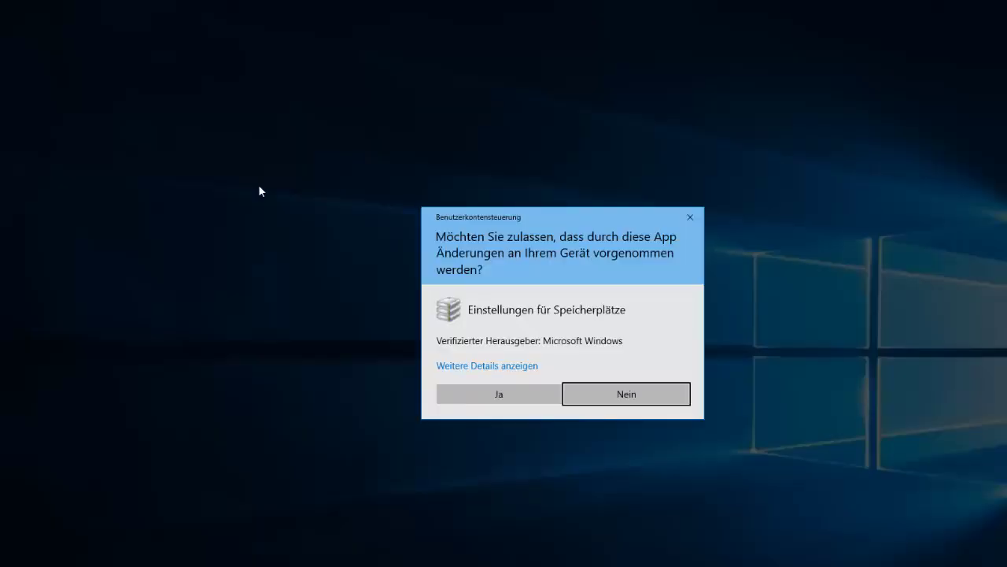
{"action": "left_click", "coordinate": [522, 402]}
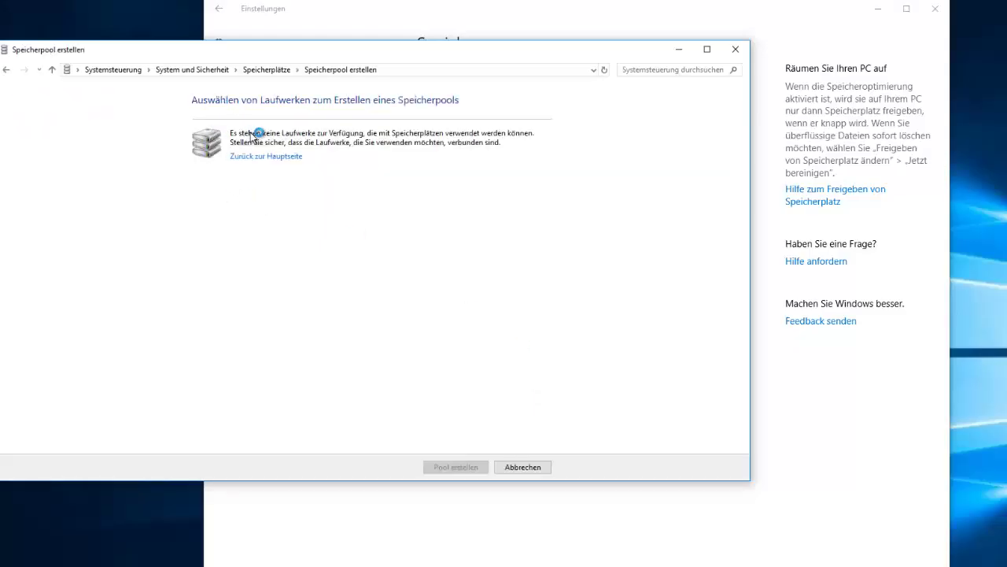
{"action": "left_click", "coordinate": [736, 51]}
Step: Examine the default save locations for new content, including the drive choices for new apps, and return to the Speicher page
{"action": "left_click", "coordinate": [455, 334]}
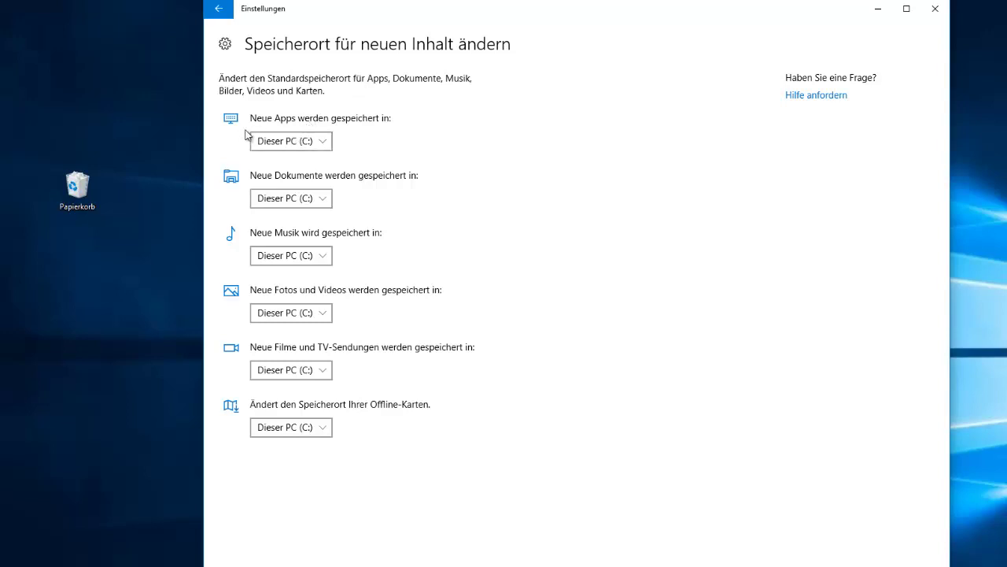
{"action": "left_click", "coordinate": [324, 144]}
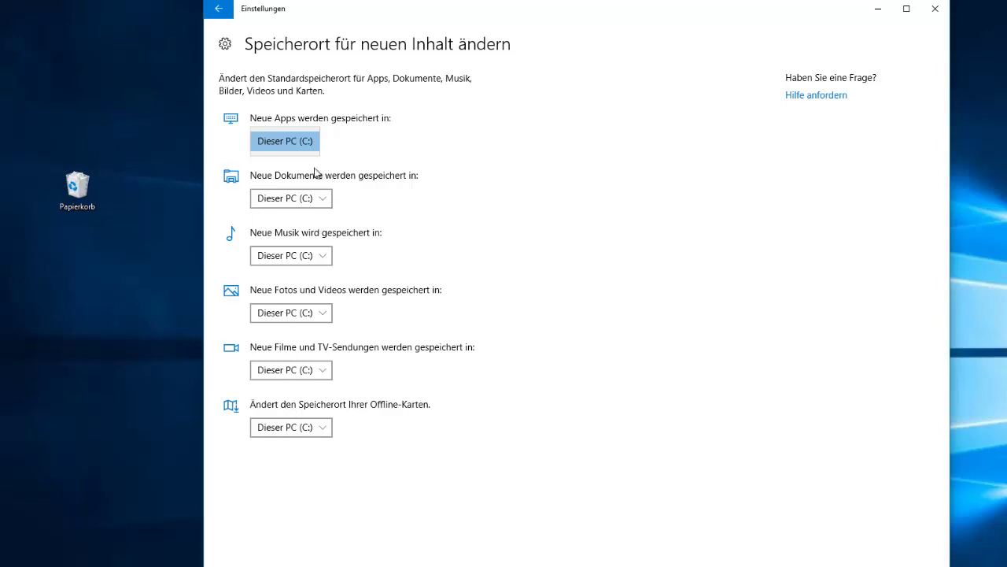
{"action": "left_click", "coordinate": [277, 147]}
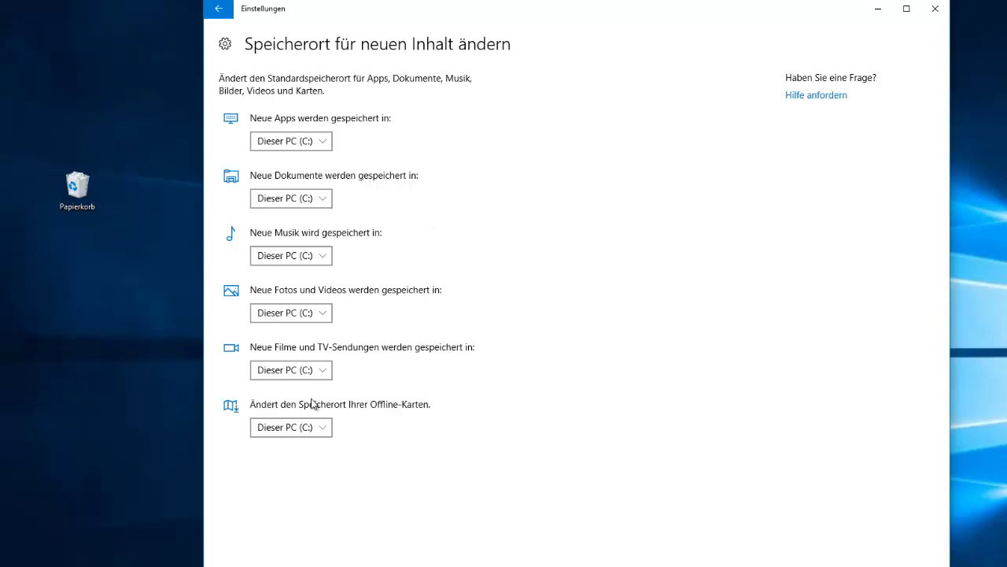
{"action": "left_click", "coordinate": [220, 10]}
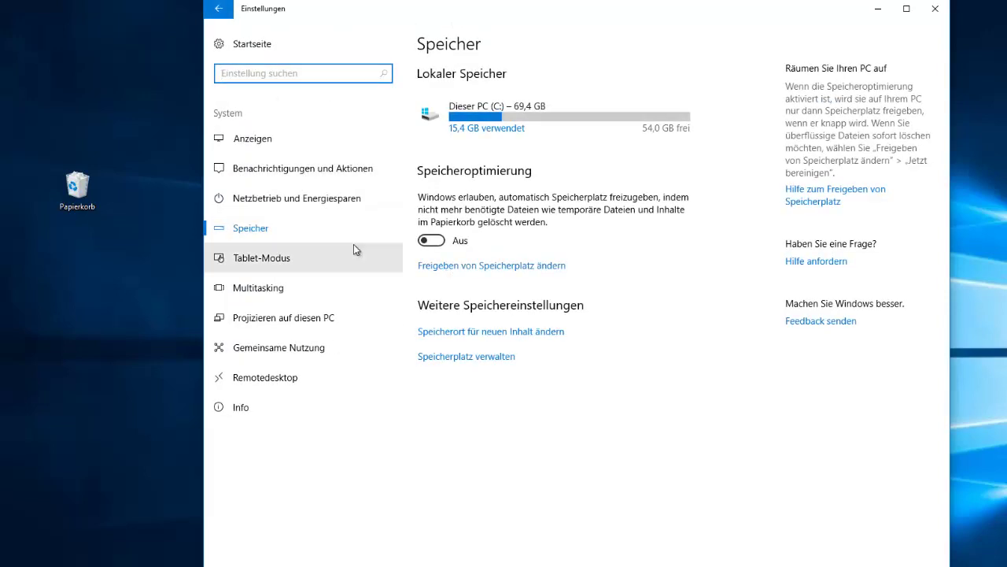
Step: Turn on Speicheroptimierung and enable deleting files in the Downloads folder that have not changed for 30 days
{"action": "left_click", "coordinate": [491, 269]}
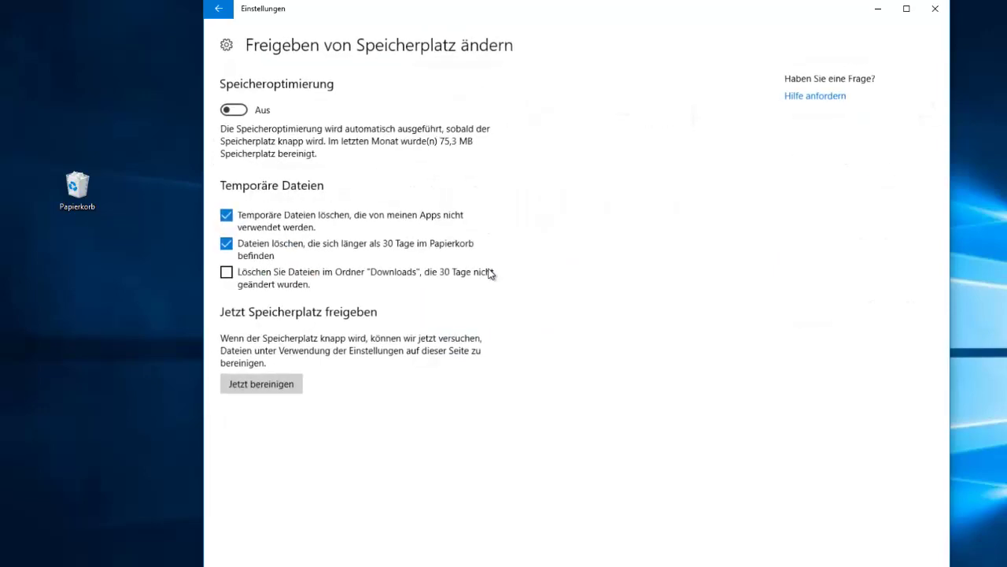
{"action": "left_click", "coordinate": [238, 110]}
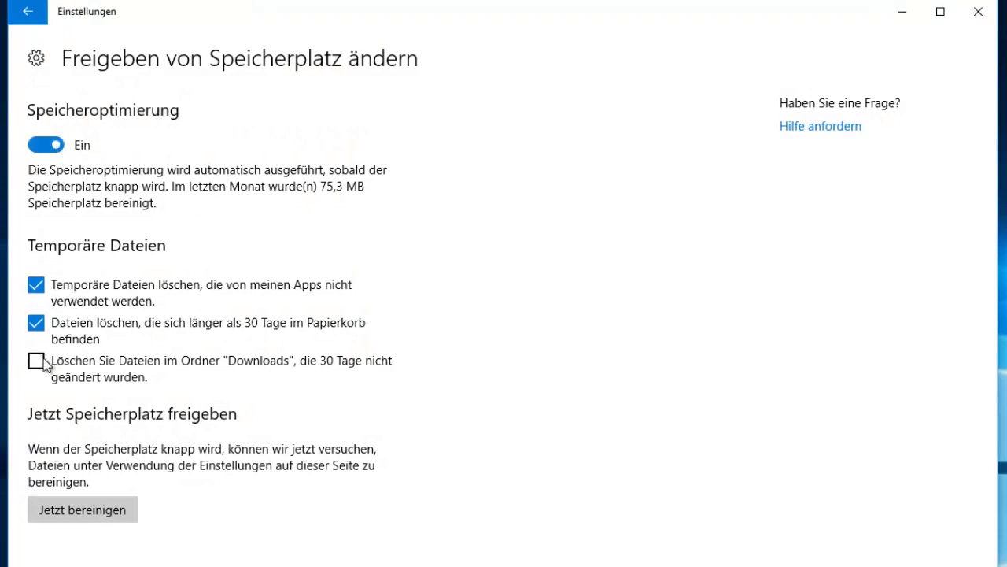
{"action": "left_click", "coordinate": [35, 293]}
{"action": "left_click", "coordinate": [42, 298]}
{"action": "left_click", "coordinate": [36, 364]}
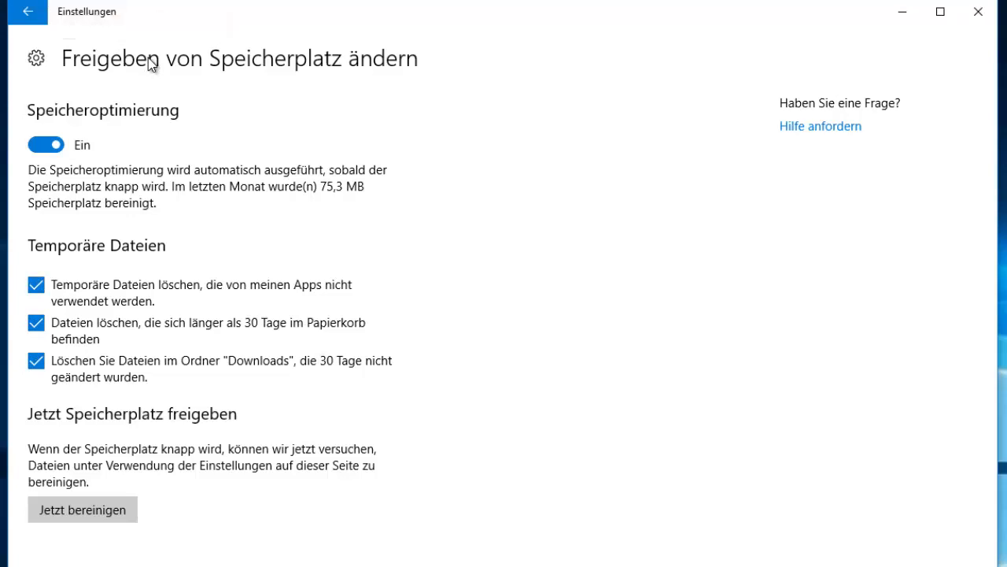
{"action": "left_click", "coordinate": [36, 361]}
{"action": "left_click", "coordinate": [40, 360]}
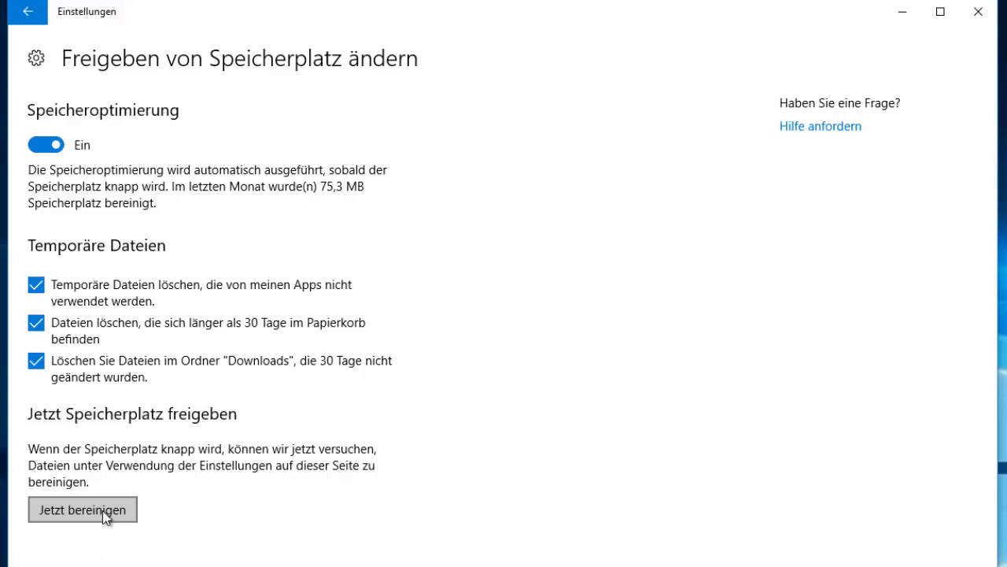
Step: Run the immediate storage cleanup with the selected options, and minimize the settings and virtual machine windows
{"action": "left_click", "coordinate": [69, 521]}
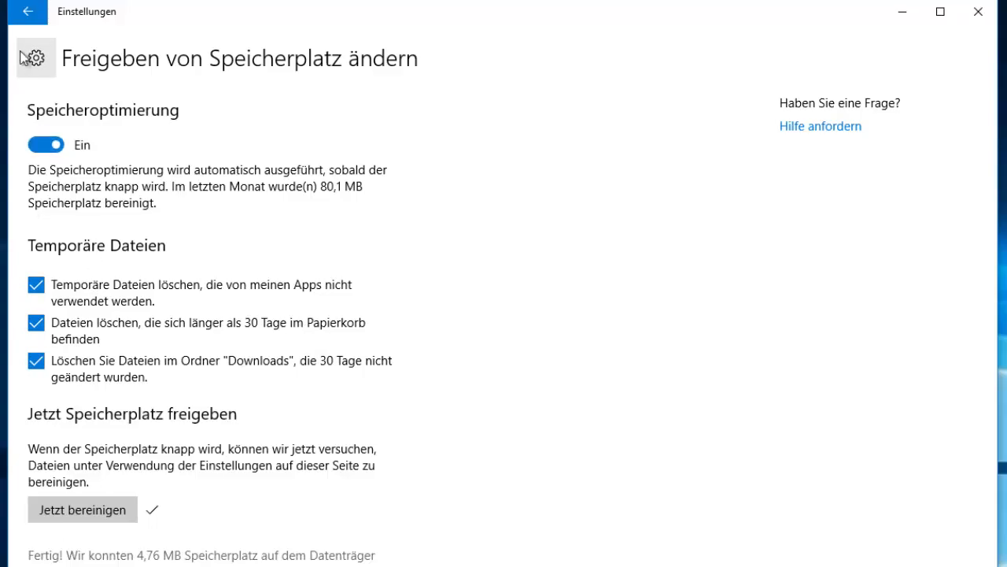
{"action": "left_click", "coordinate": [27, 12]}
{"action": "left_click", "coordinate": [902, 12]}
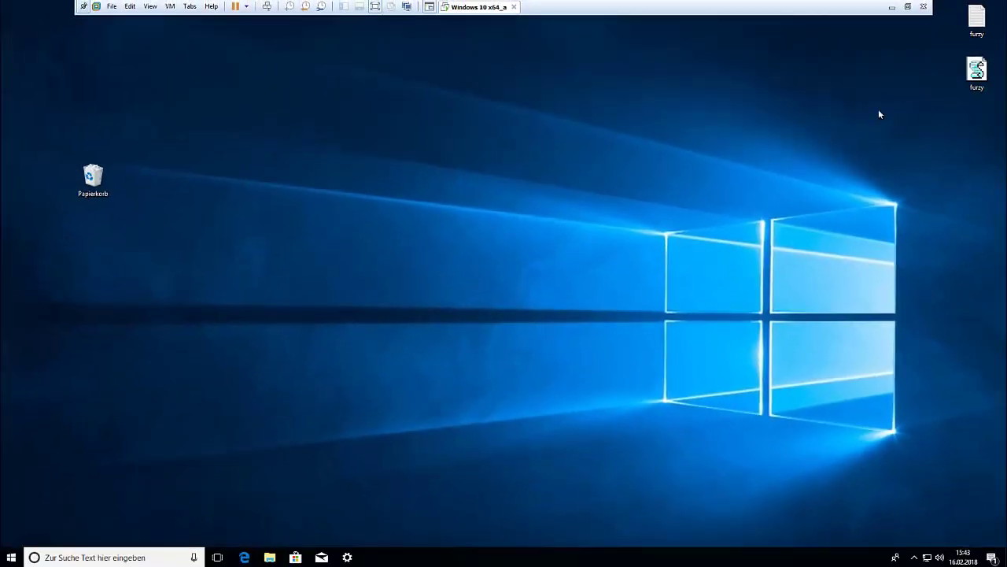
{"action": "left_click", "coordinate": [892, 6]}
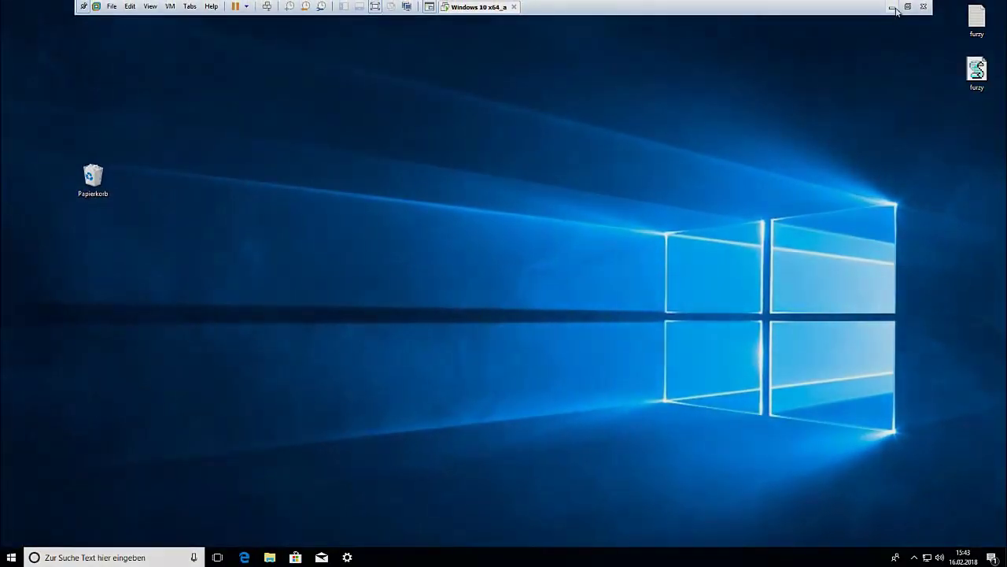